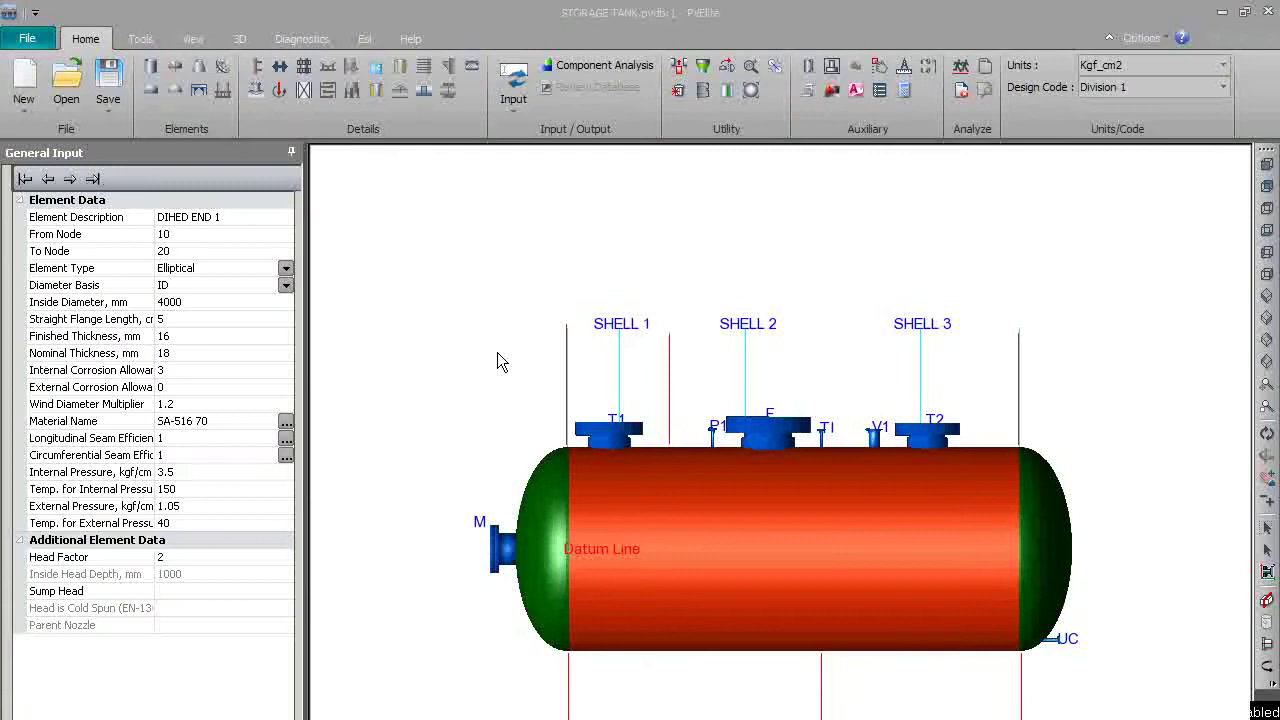
Define WATER liquid of specific gravity 1 in the first dished end, filled full to 400 cm.
left_click(378, 65)
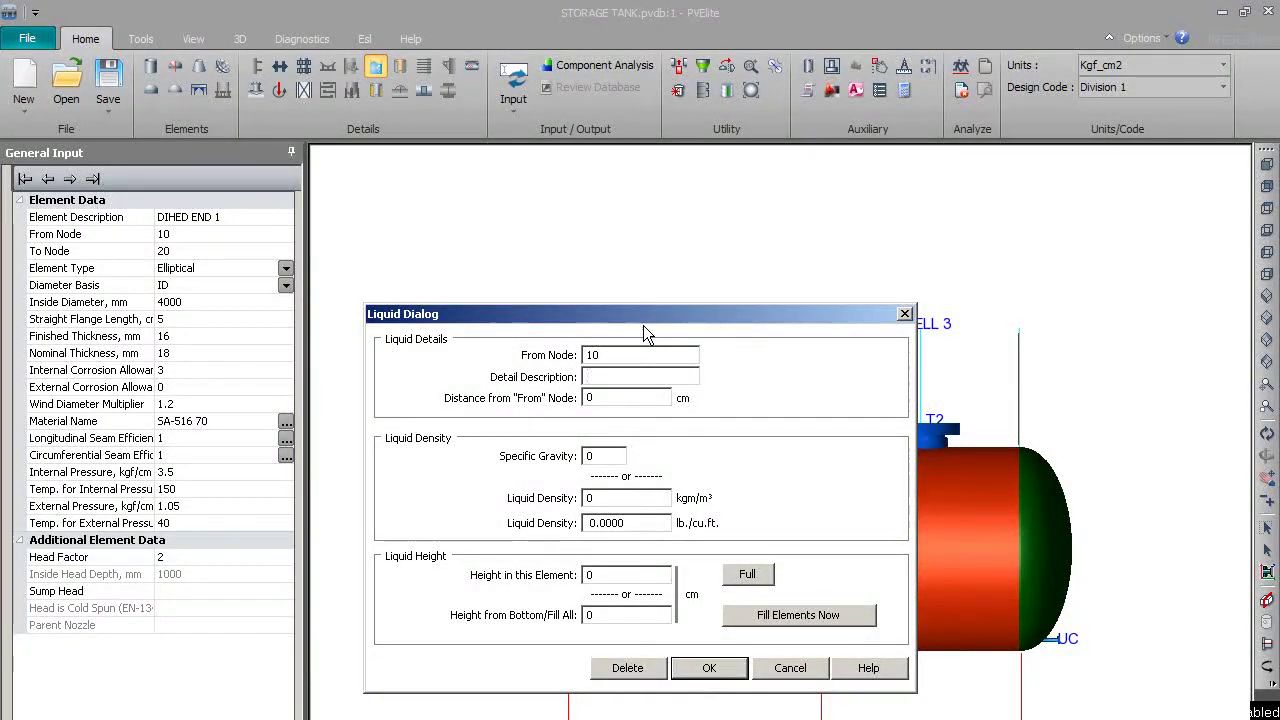
left_click(600, 379)
type("WATER")
key("Tab")
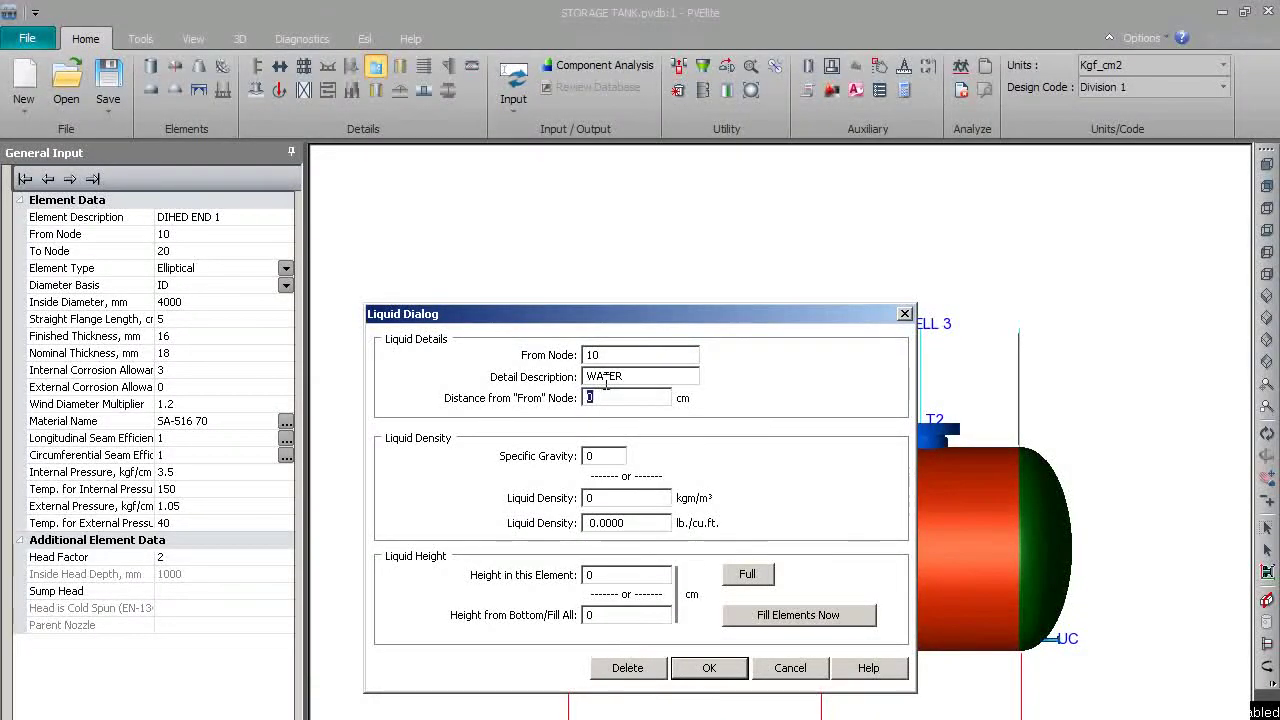
left_click(604, 459)
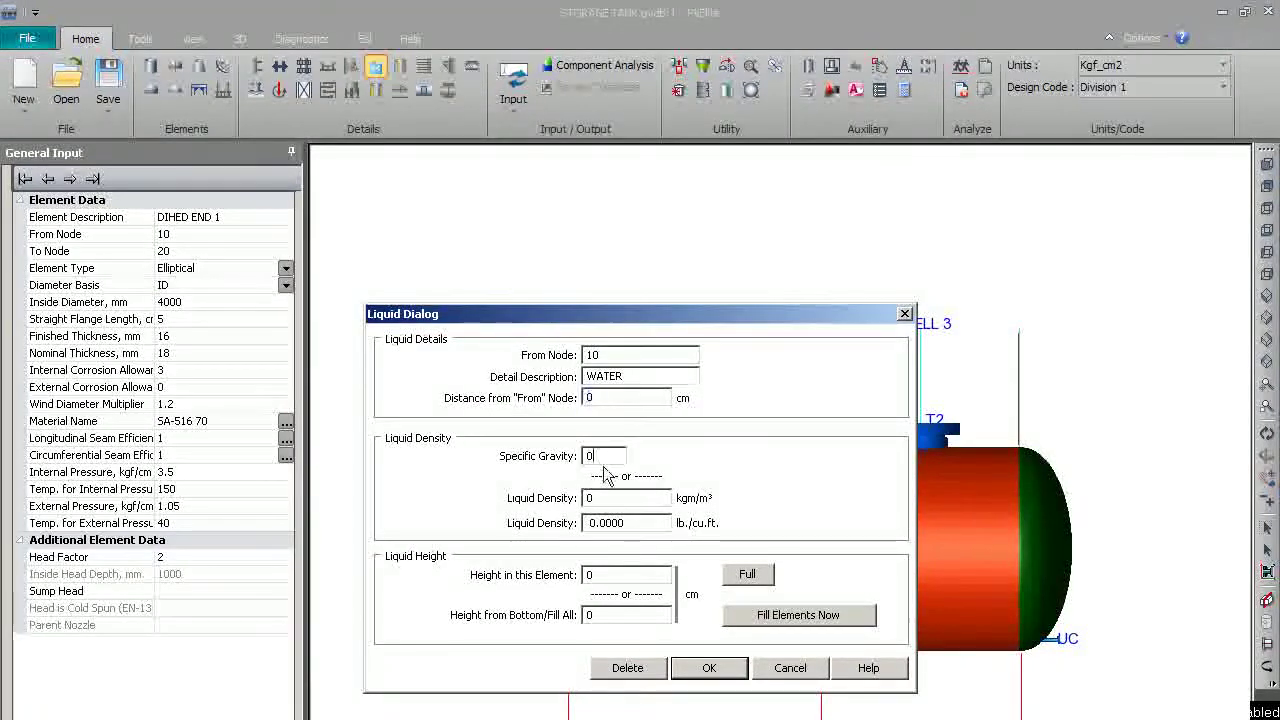
double_click(600, 458)
type("1")
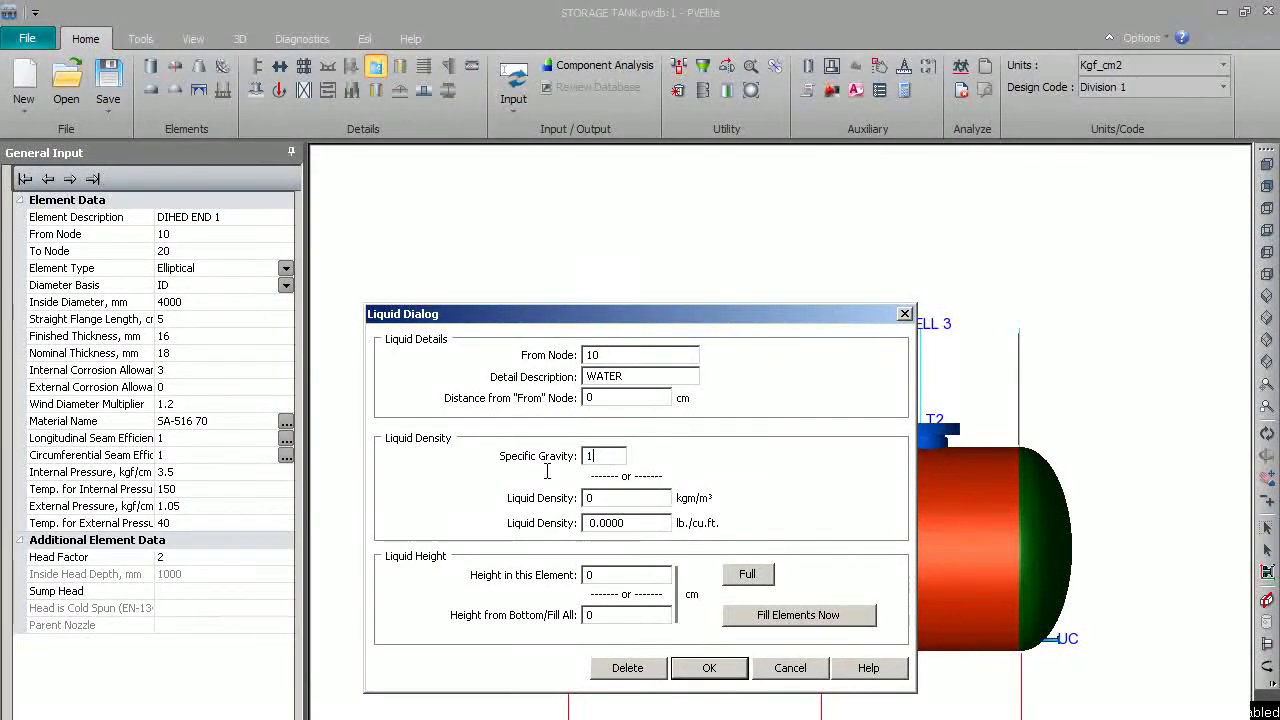
key("Tab")
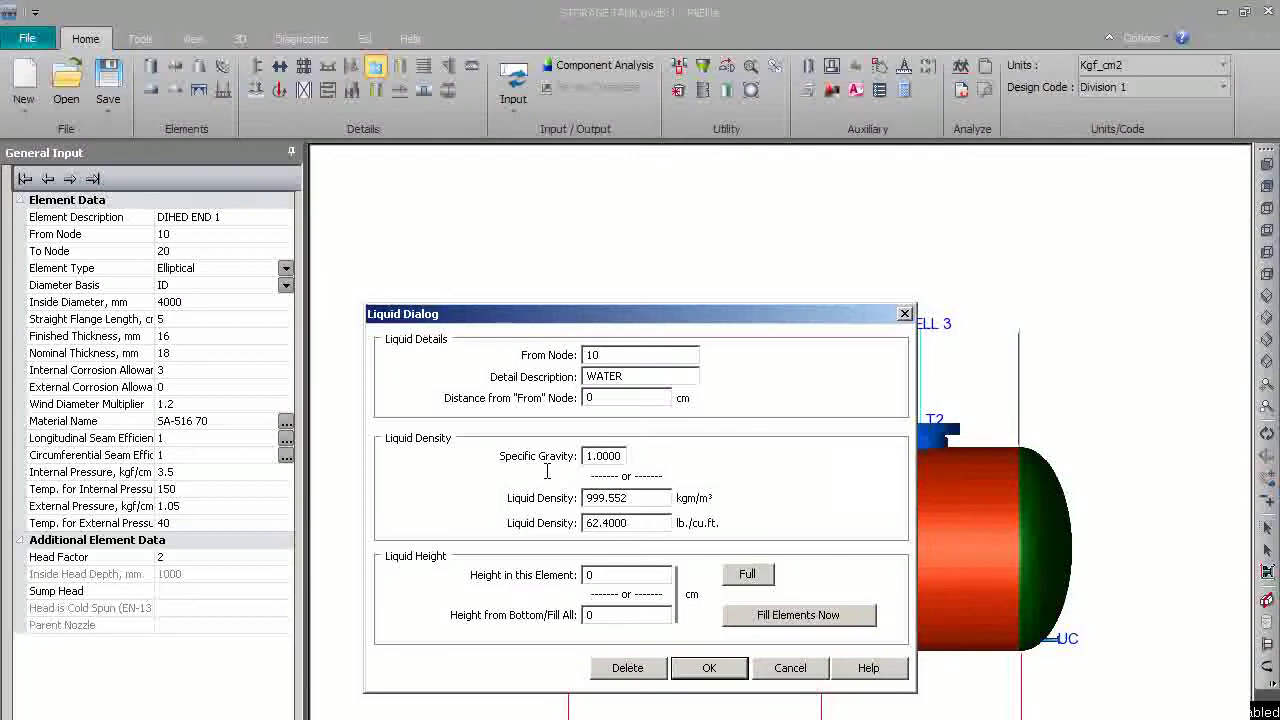
left_click(747, 575)
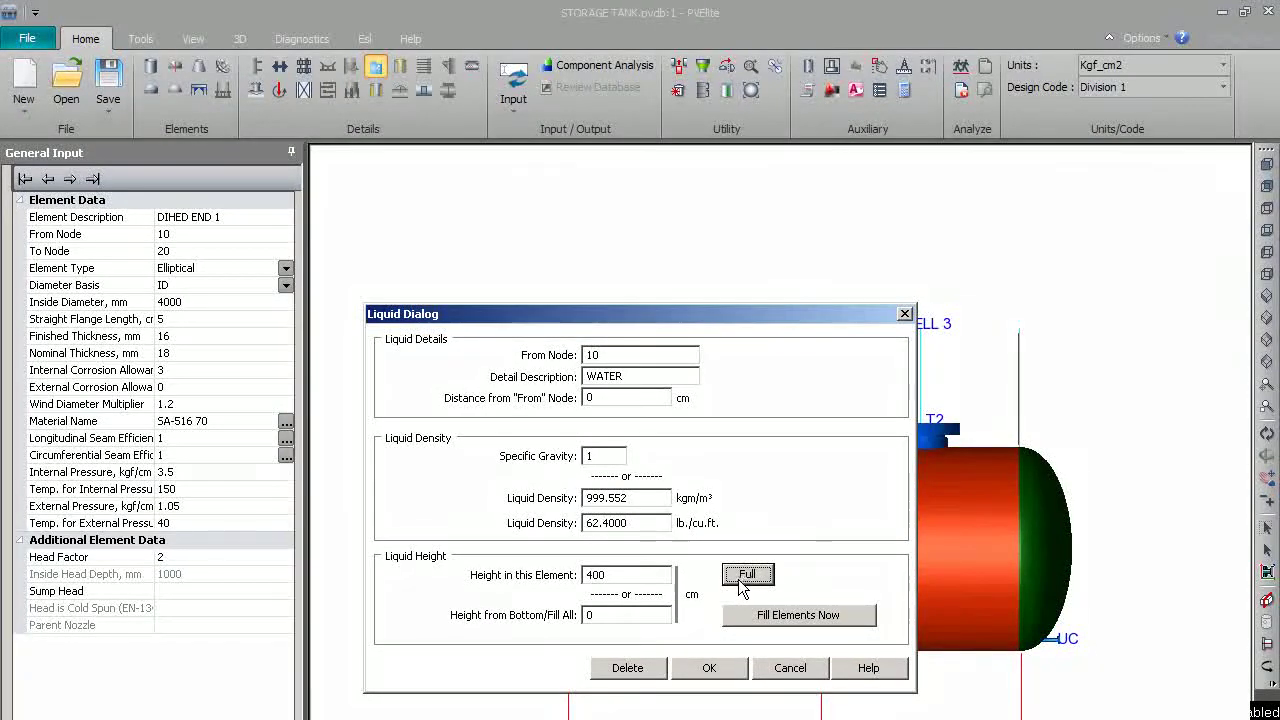
left_click(700, 676)
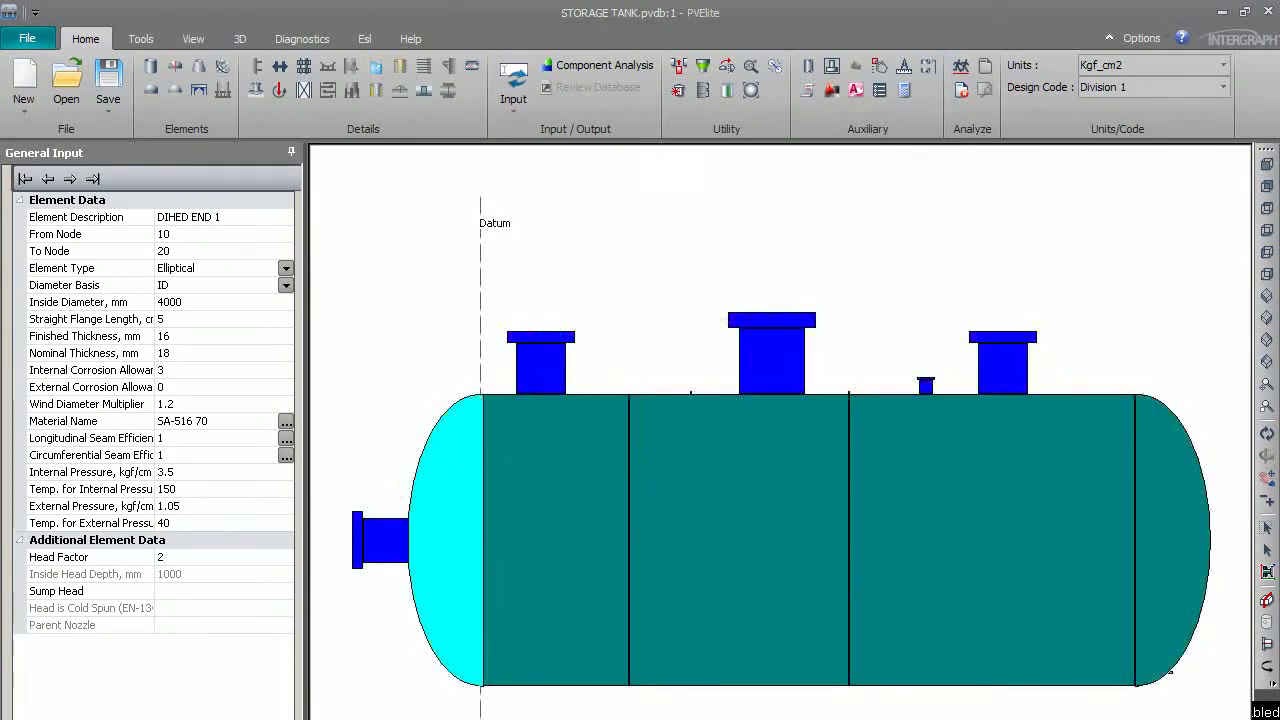
Fill SHELL 1 fully with WATER liquid of specific gravity 1.
left_click(499, 515)
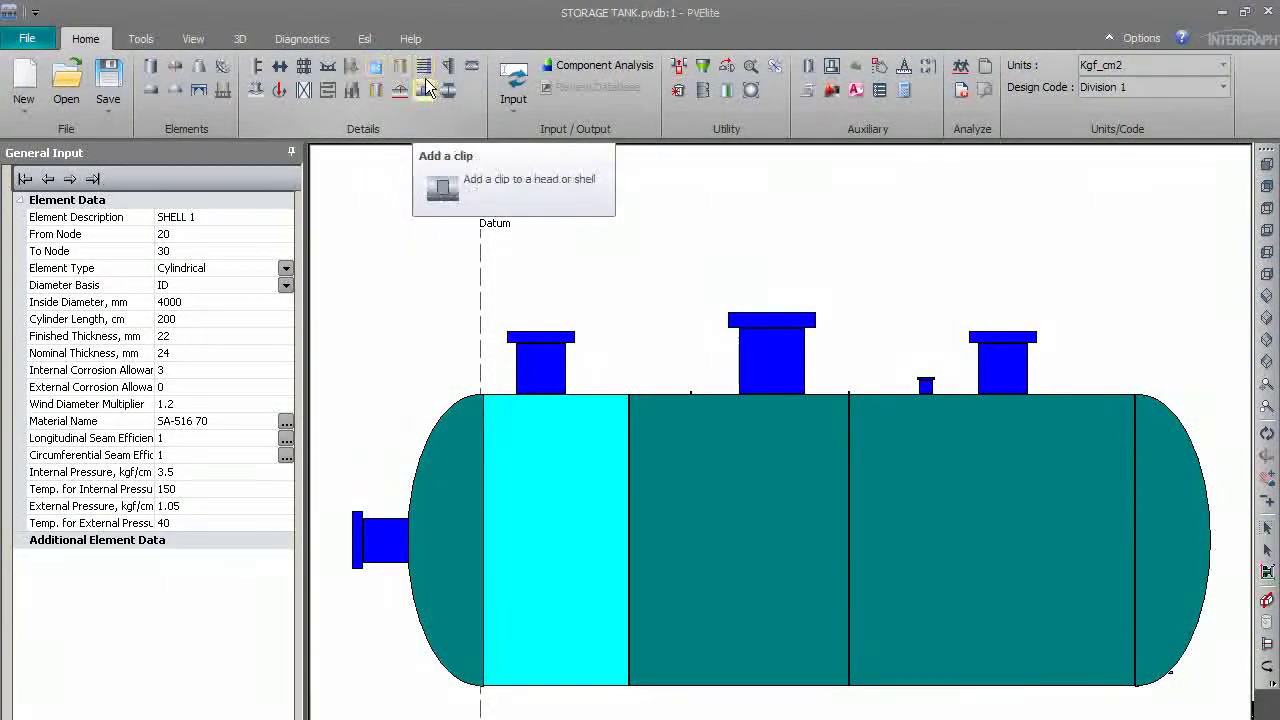
left_click(374, 67)
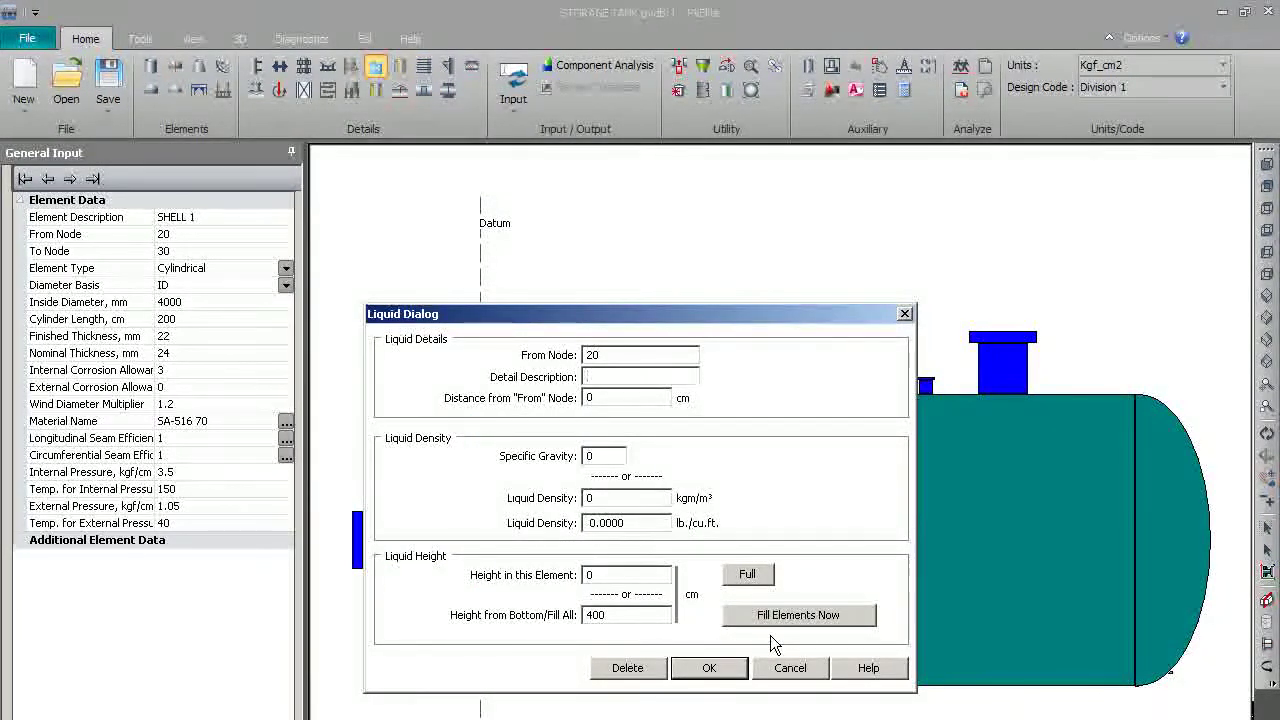
type("WATT")
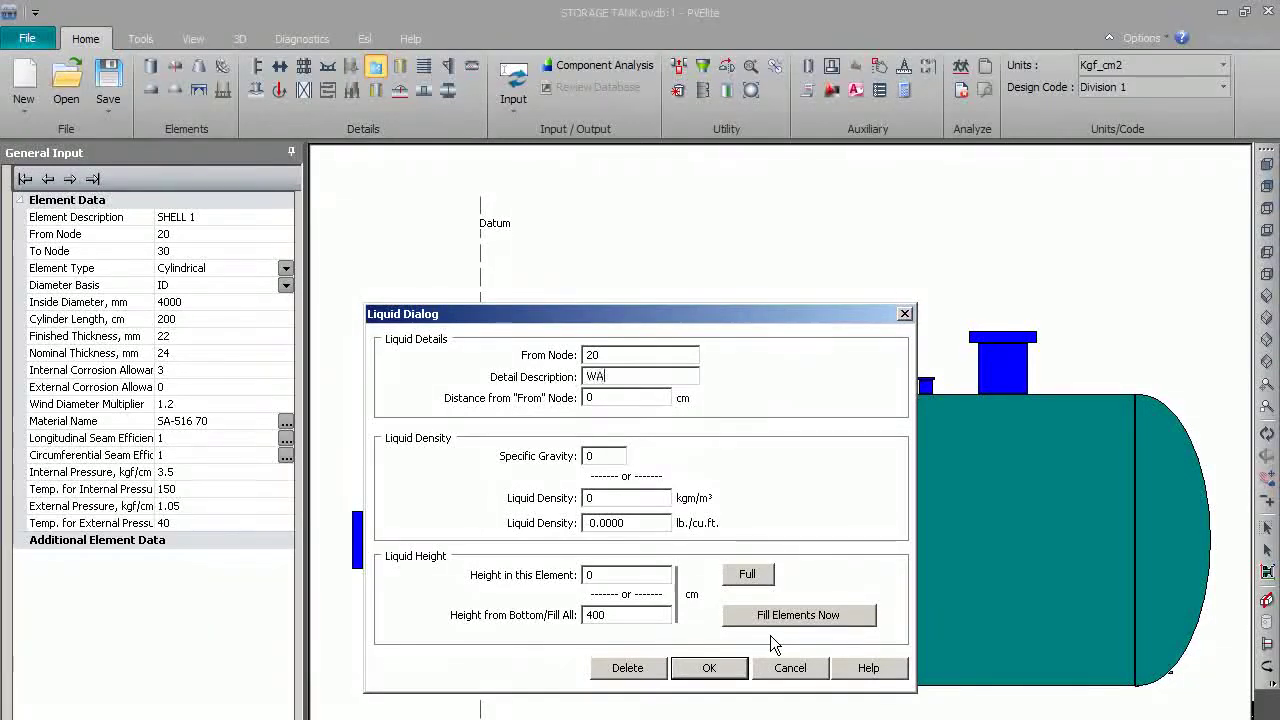
key("BackSpace")
key("BackSpace")
type("TER")
key("Tab")
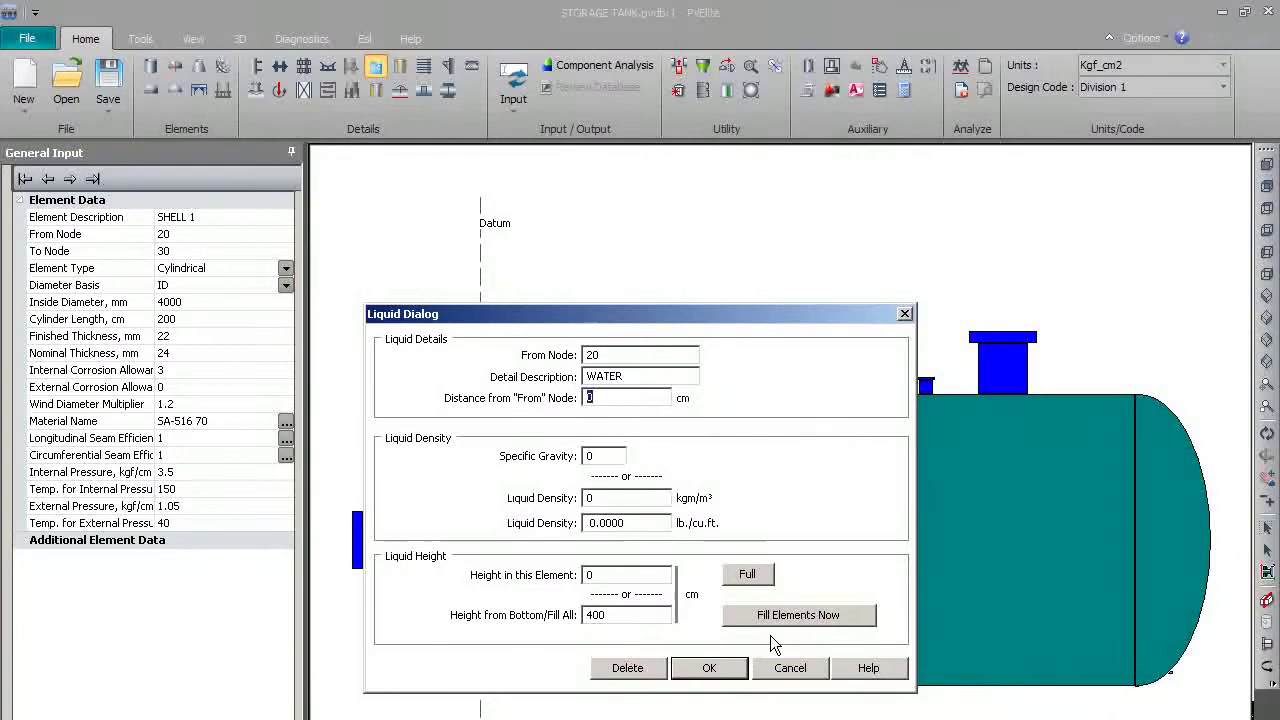
key("Tab")
type("1")
key("Tab")
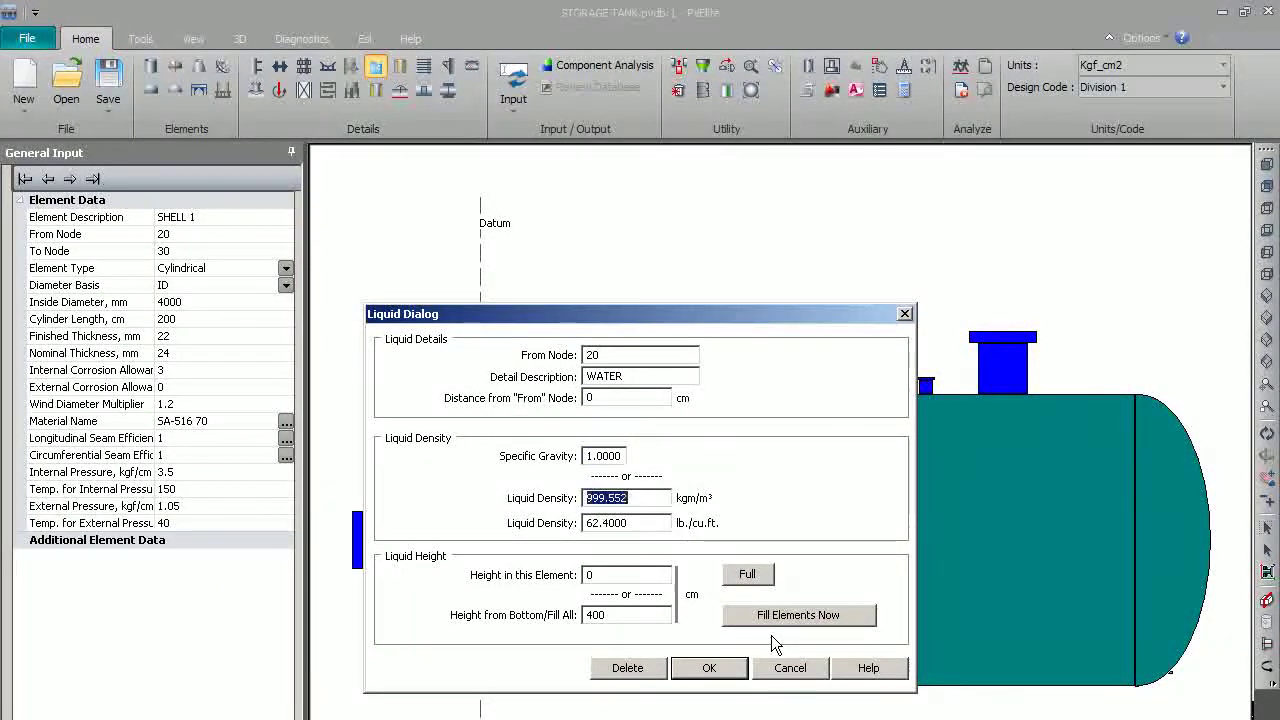
left_click(747, 573)
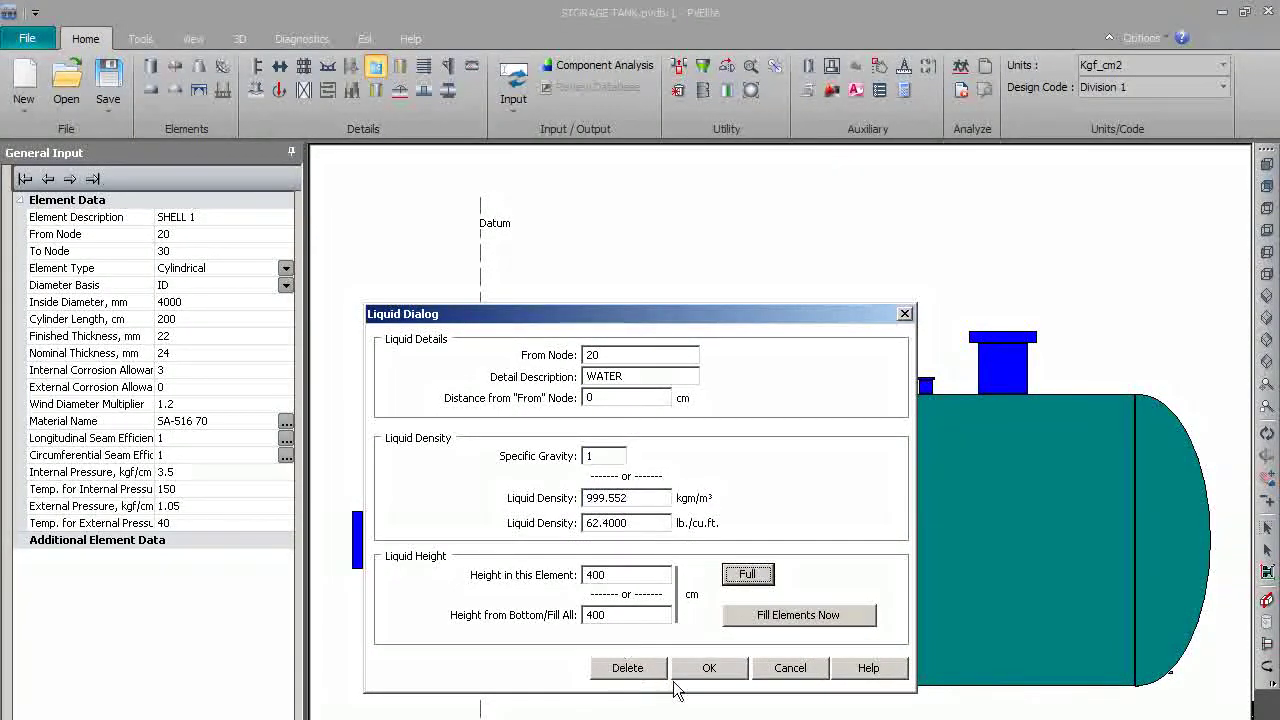
left_click(835, 612)
Fill SHELL 2 fully with WATER liquid of specific gravity 1, to 400 cm.
left_click(752, 597)
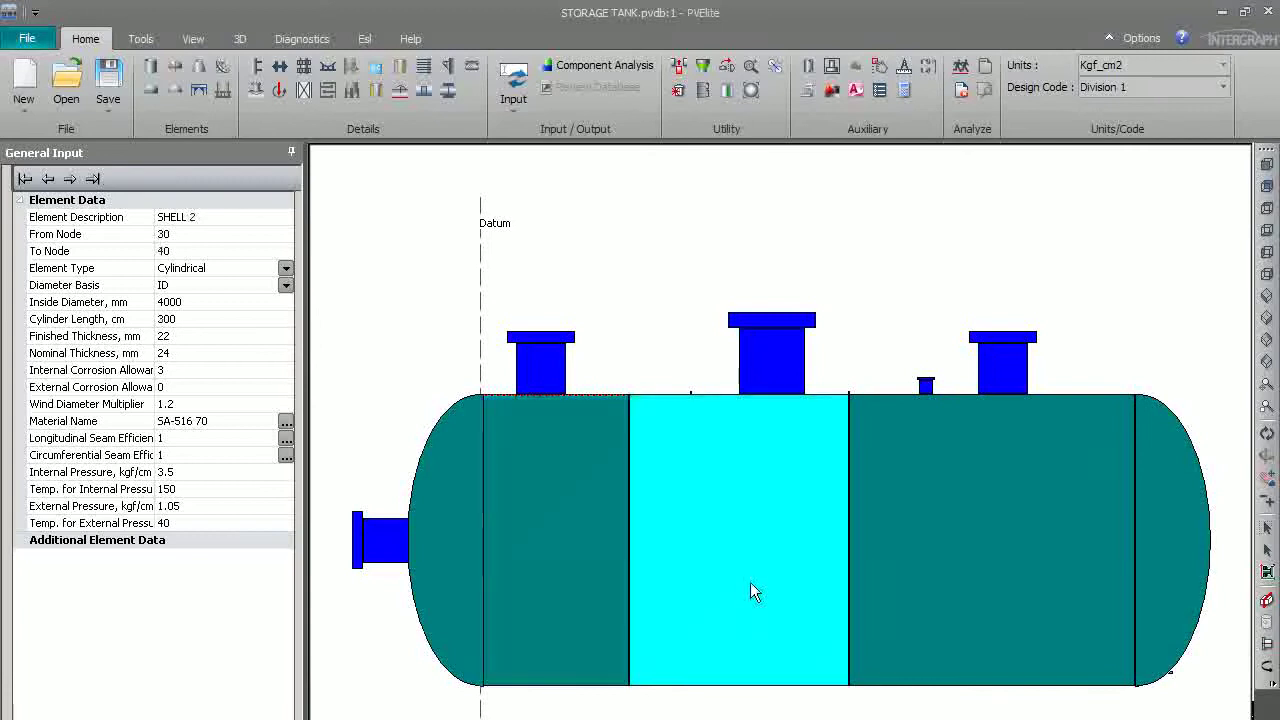
left_click(380, 69)
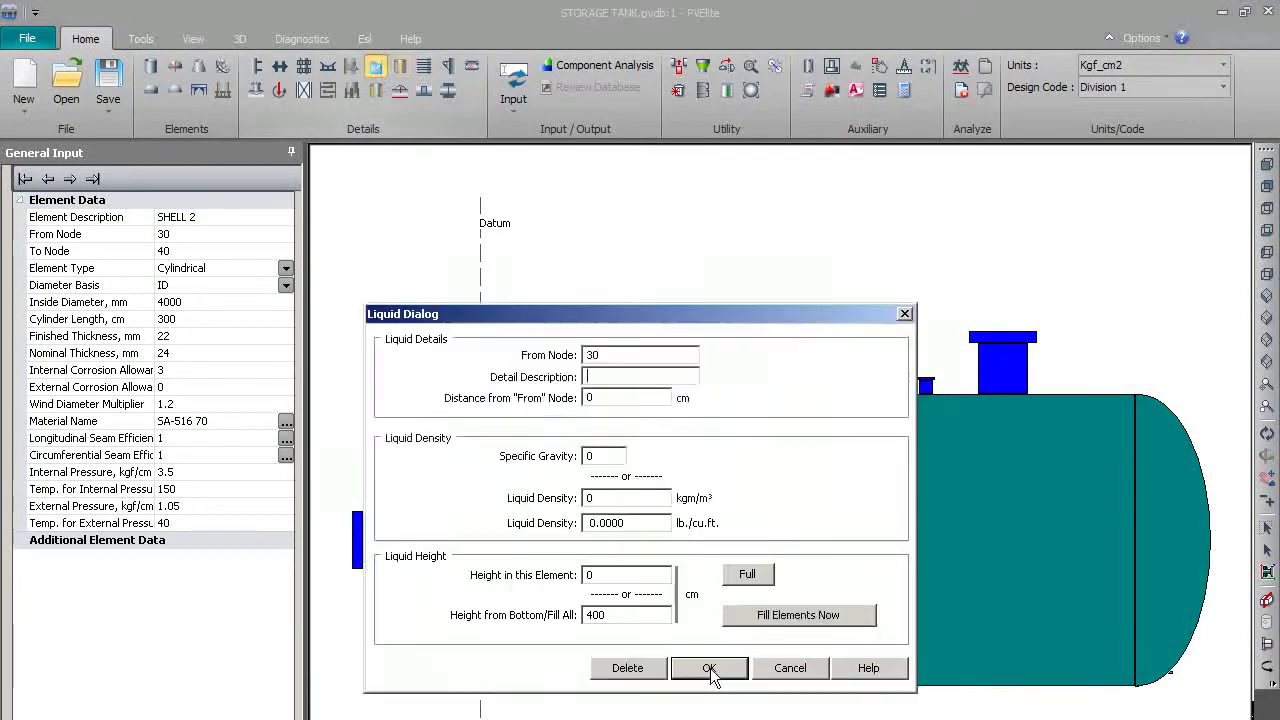
type("WA")
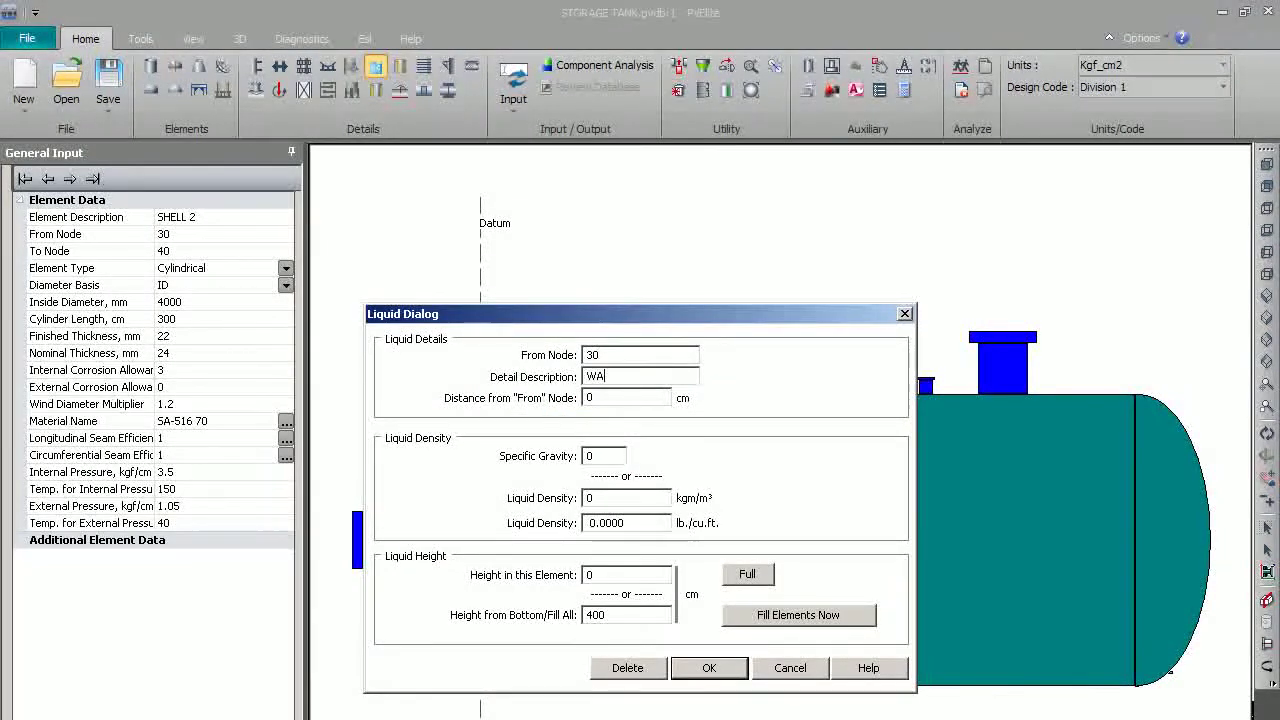
type("TER")
key("Tab")
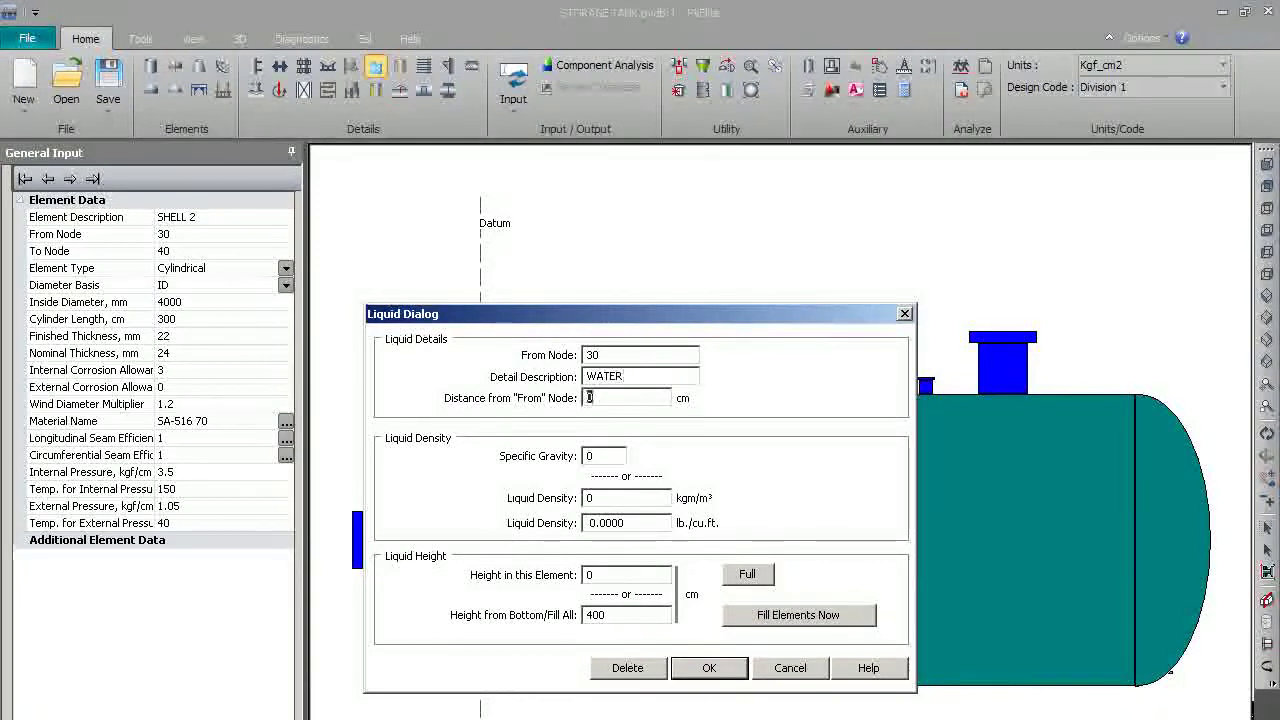
key("Tab")
type("1")
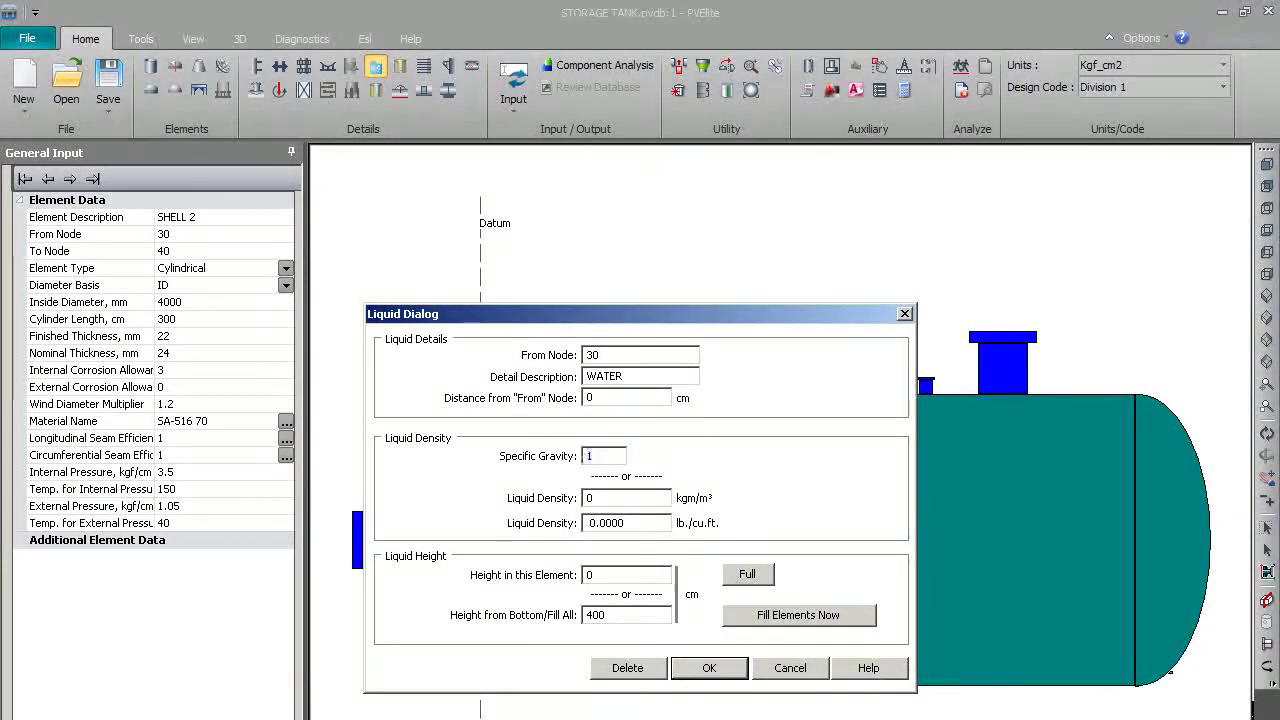
key("Tab")
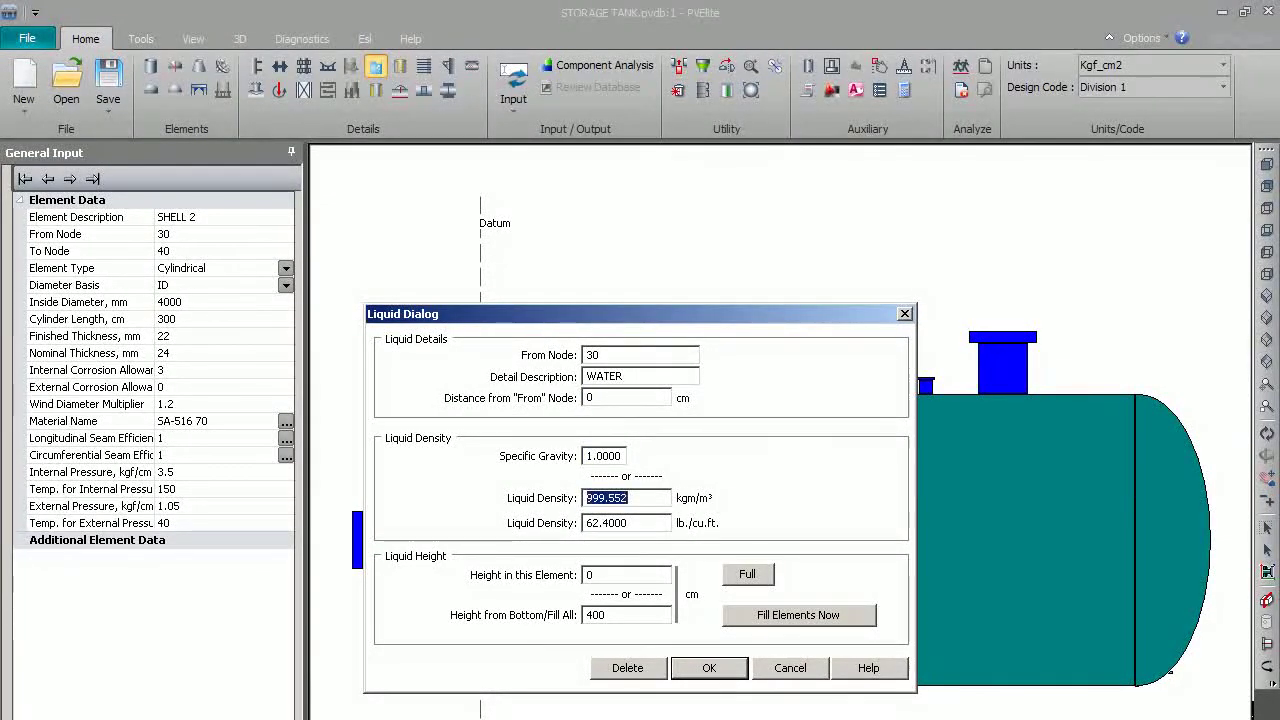
left_click(749, 573)
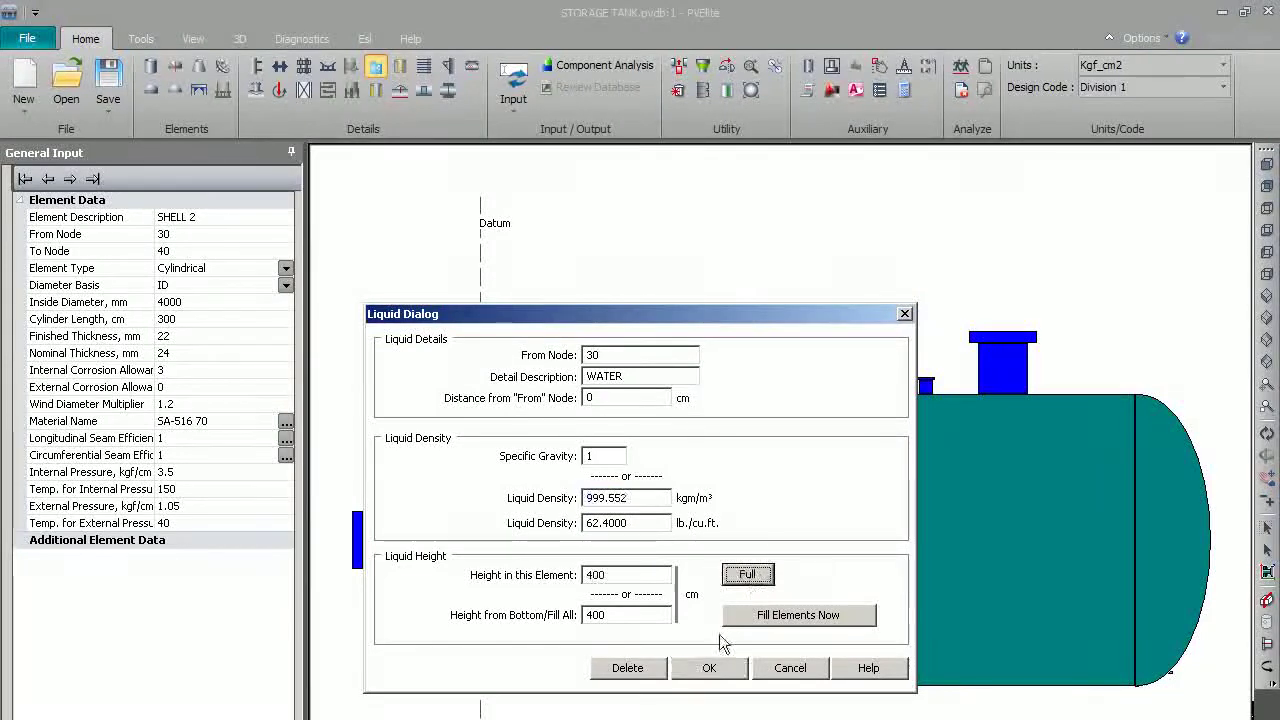
left_click(709, 668)
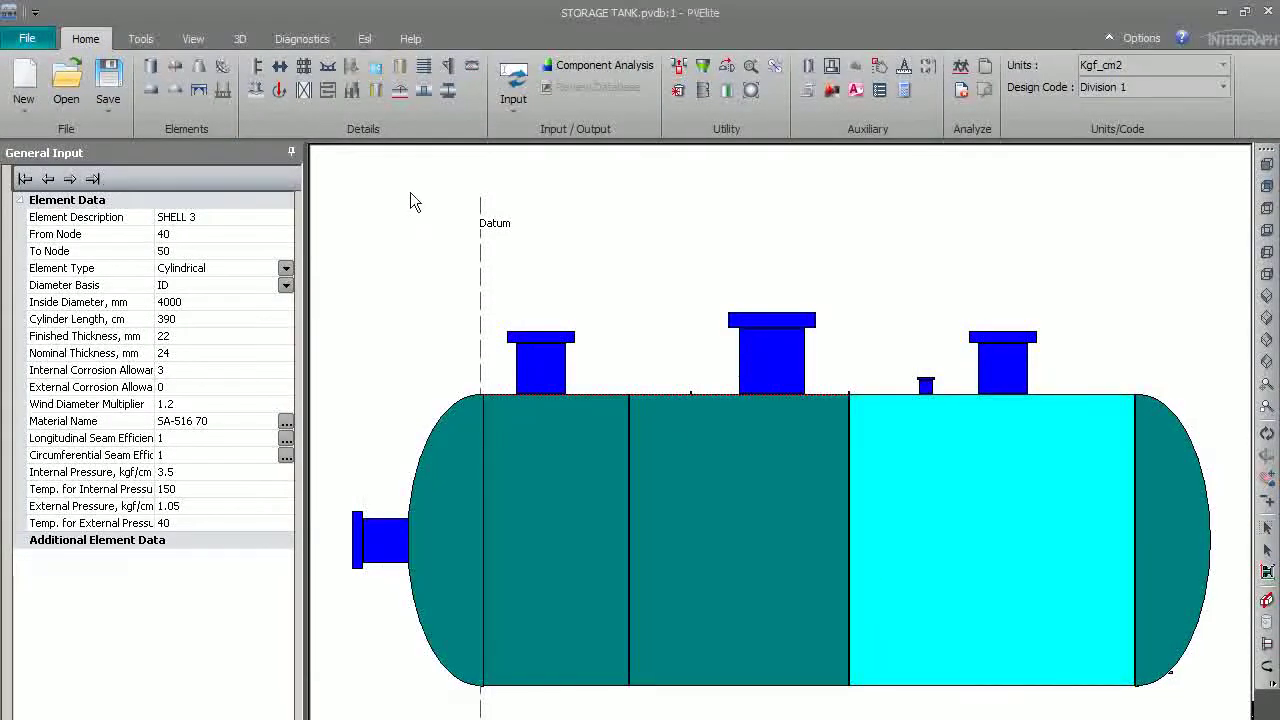
Fill SHELL 3 fully with WATER liquid of specific gravity 1.
left_click(364, 38)
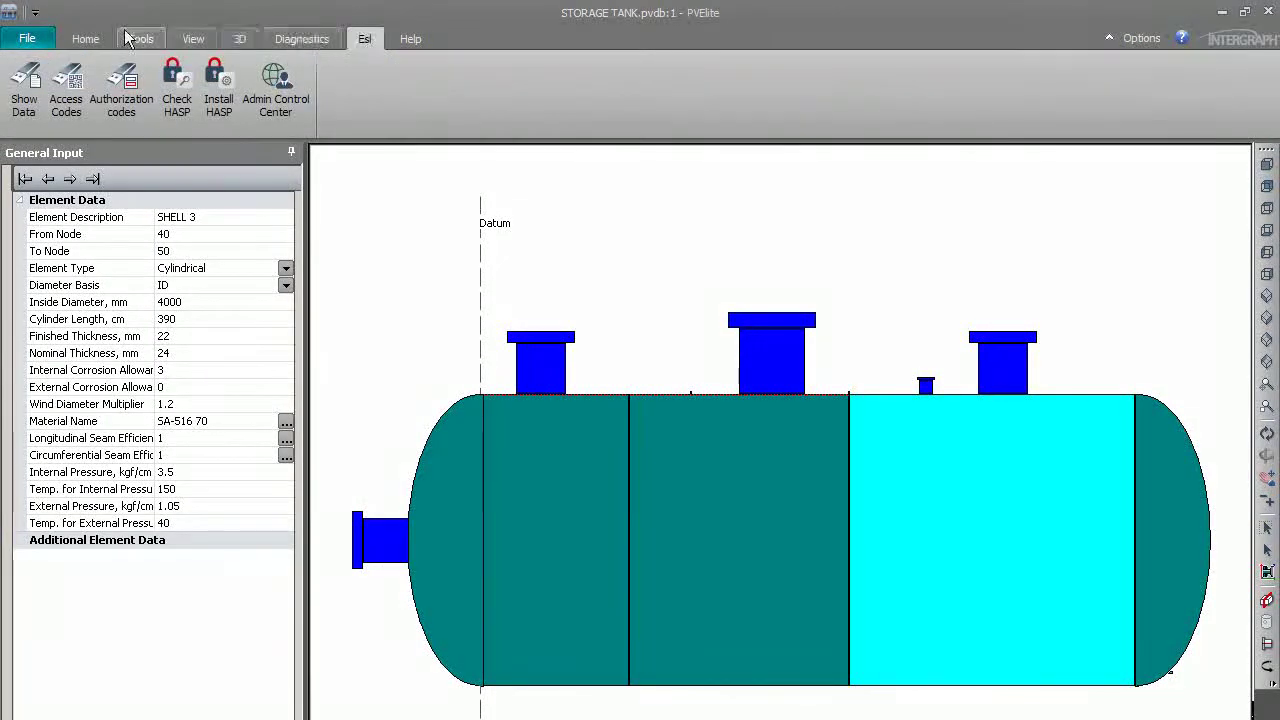
left_click(85, 38)
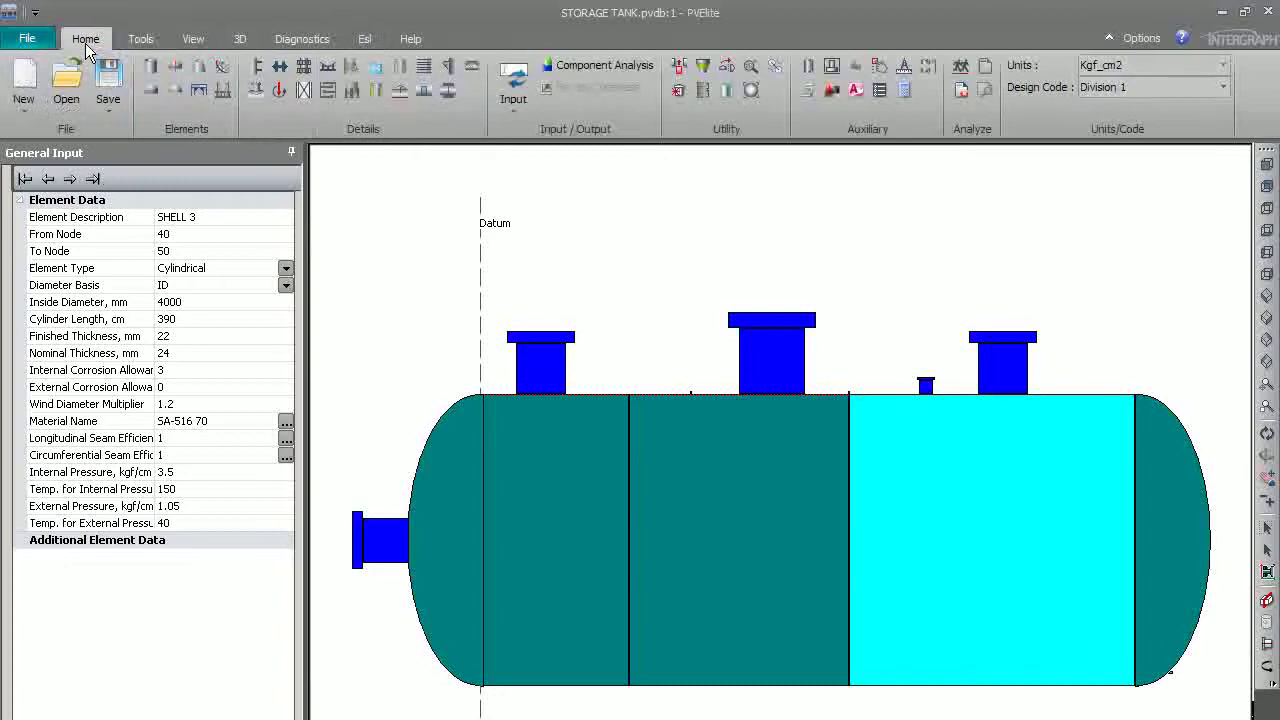
left_click(375, 72)
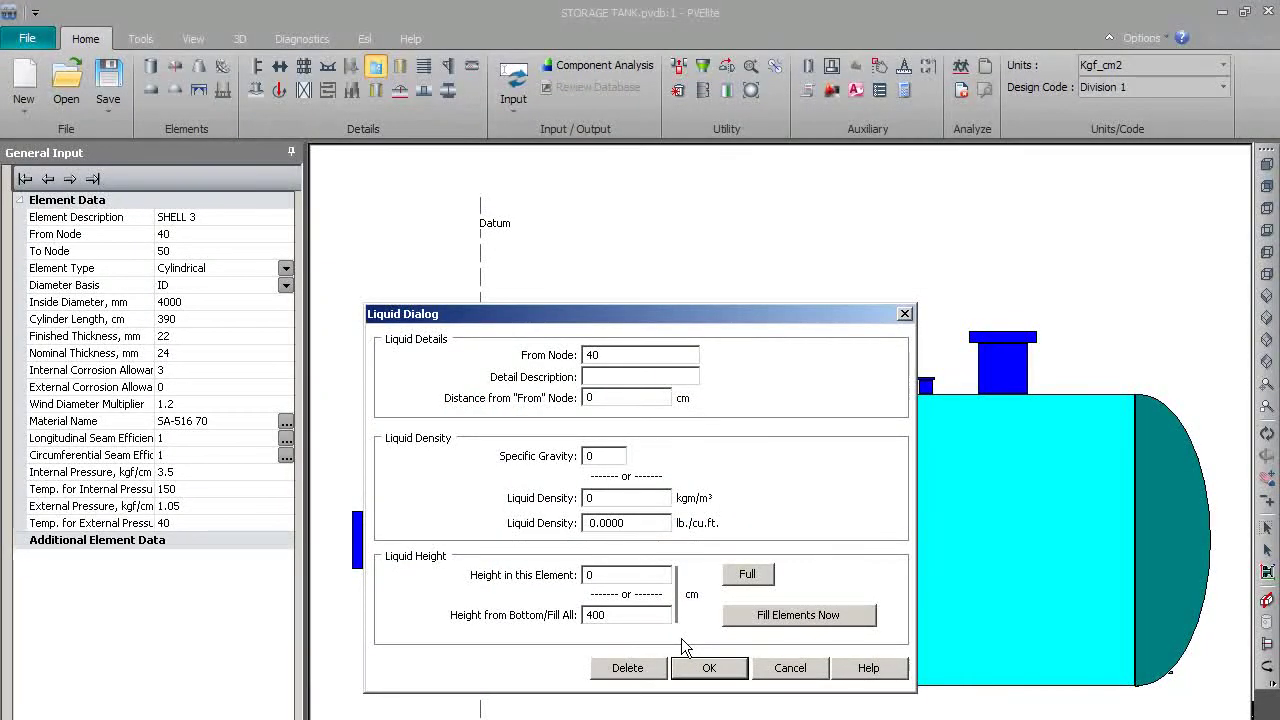
type("WATER")
key("Tab")
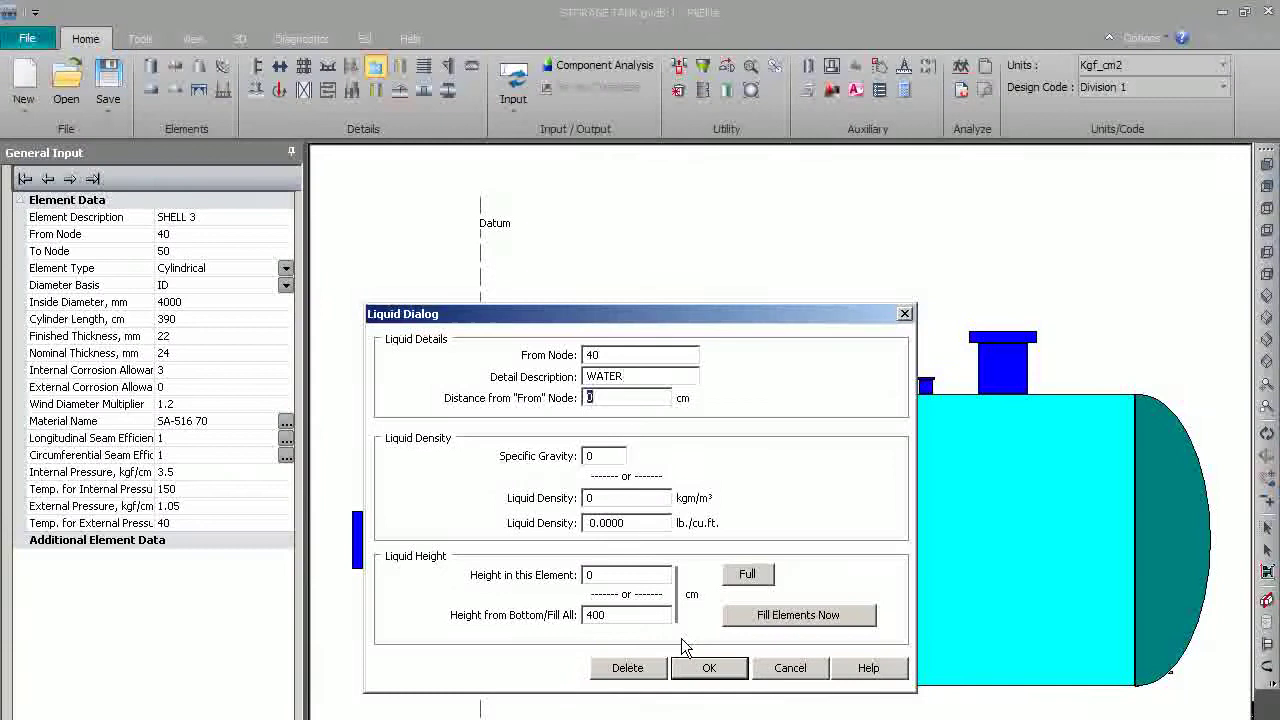
key("Tab")
type("1")
key("Tab")
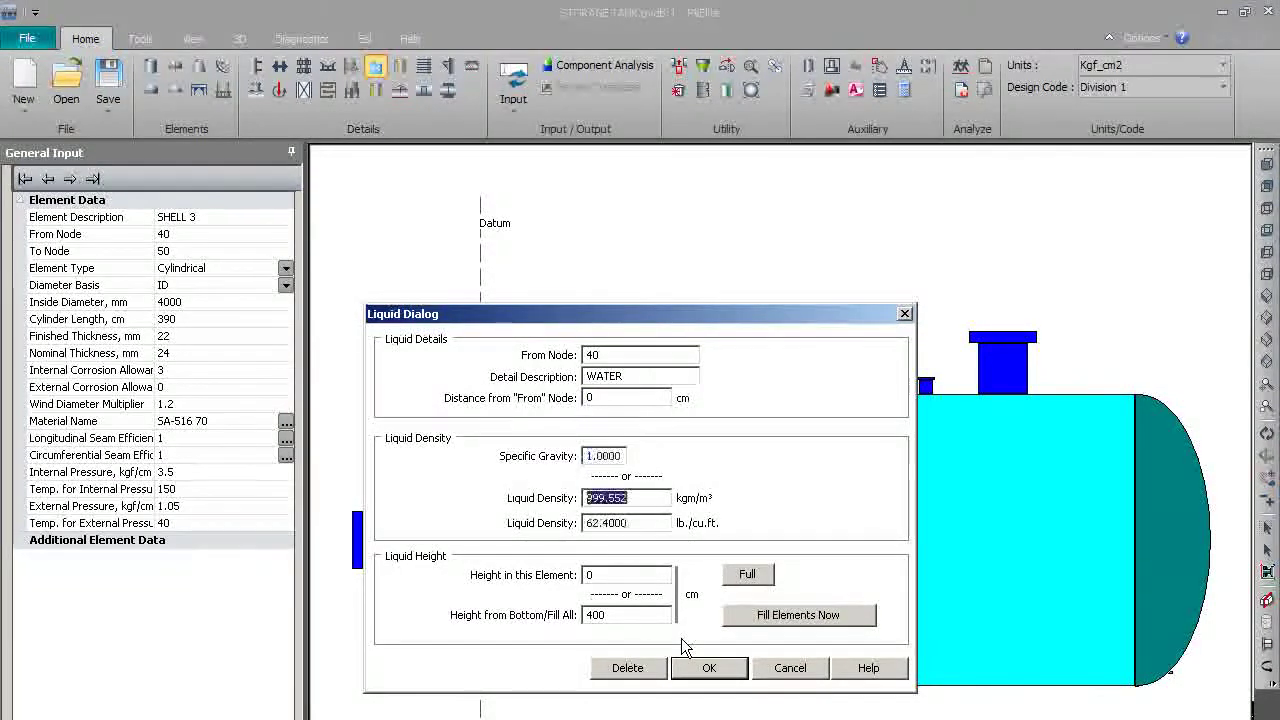
left_click(746, 575)
left_click(702, 672)
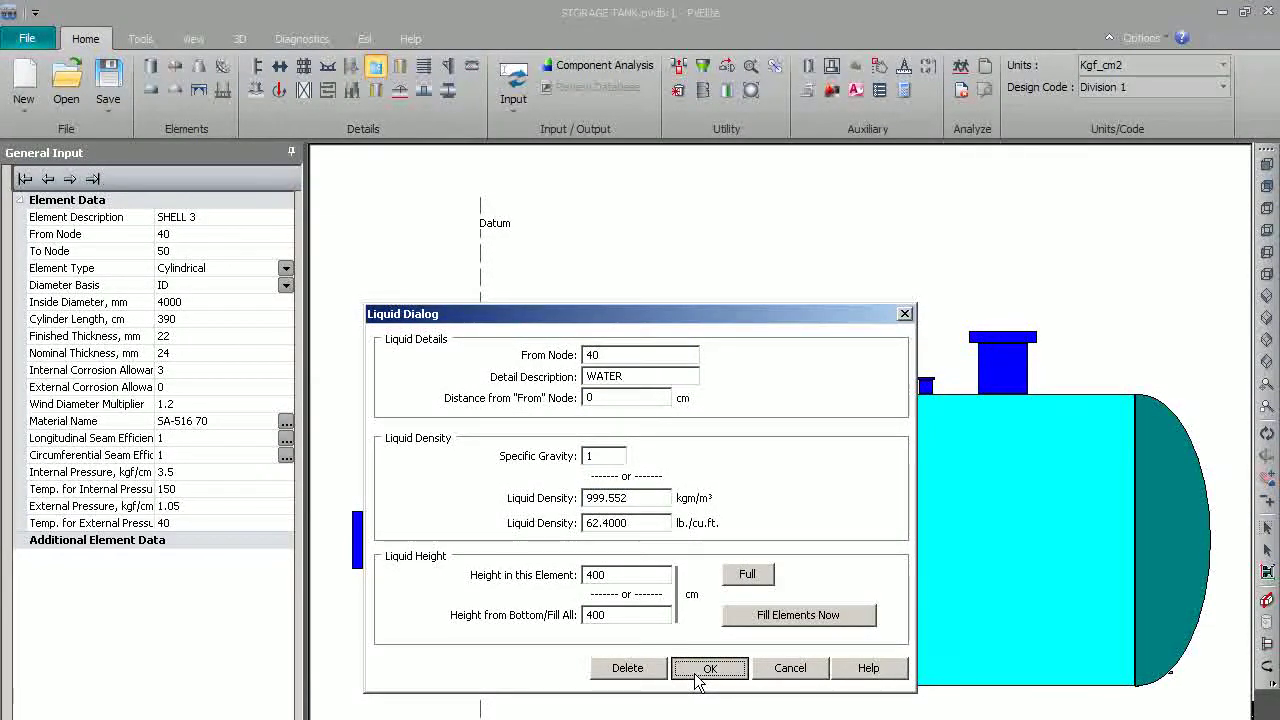
Enter WATER liquid of specific gravity 1 at full height for DISHED END 2.
left_click(1163, 549)
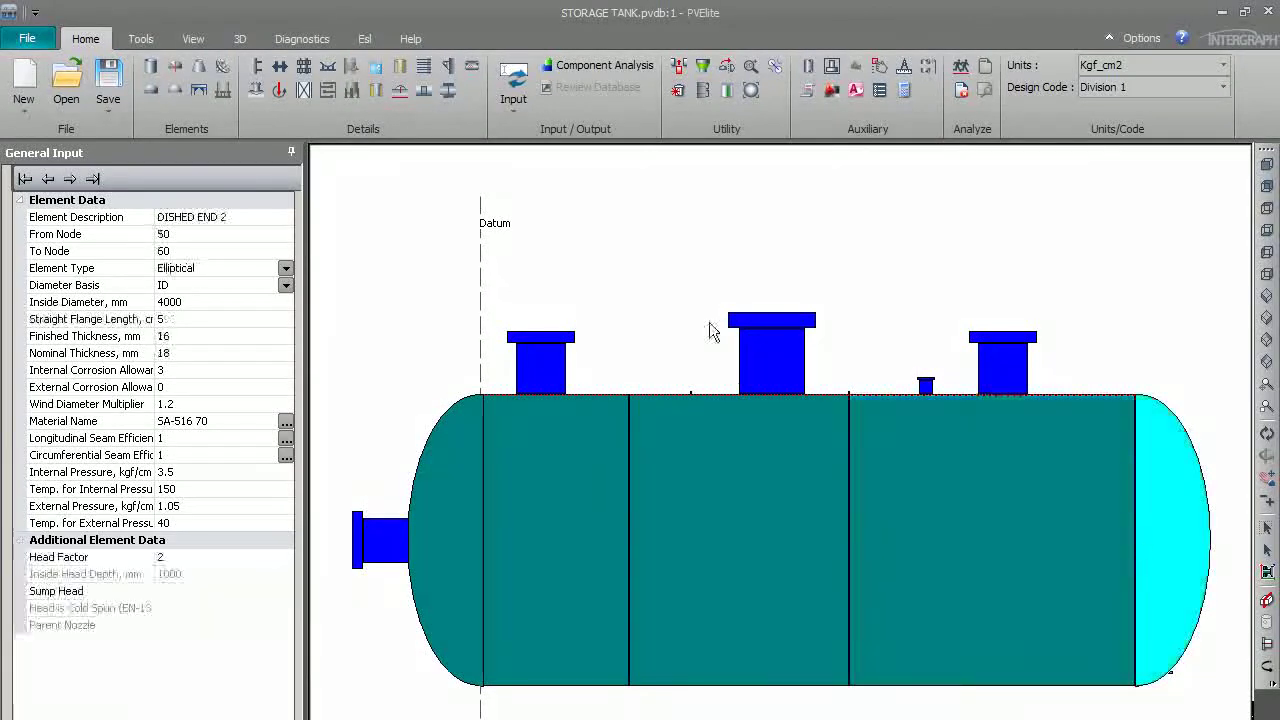
left_click(376, 72)
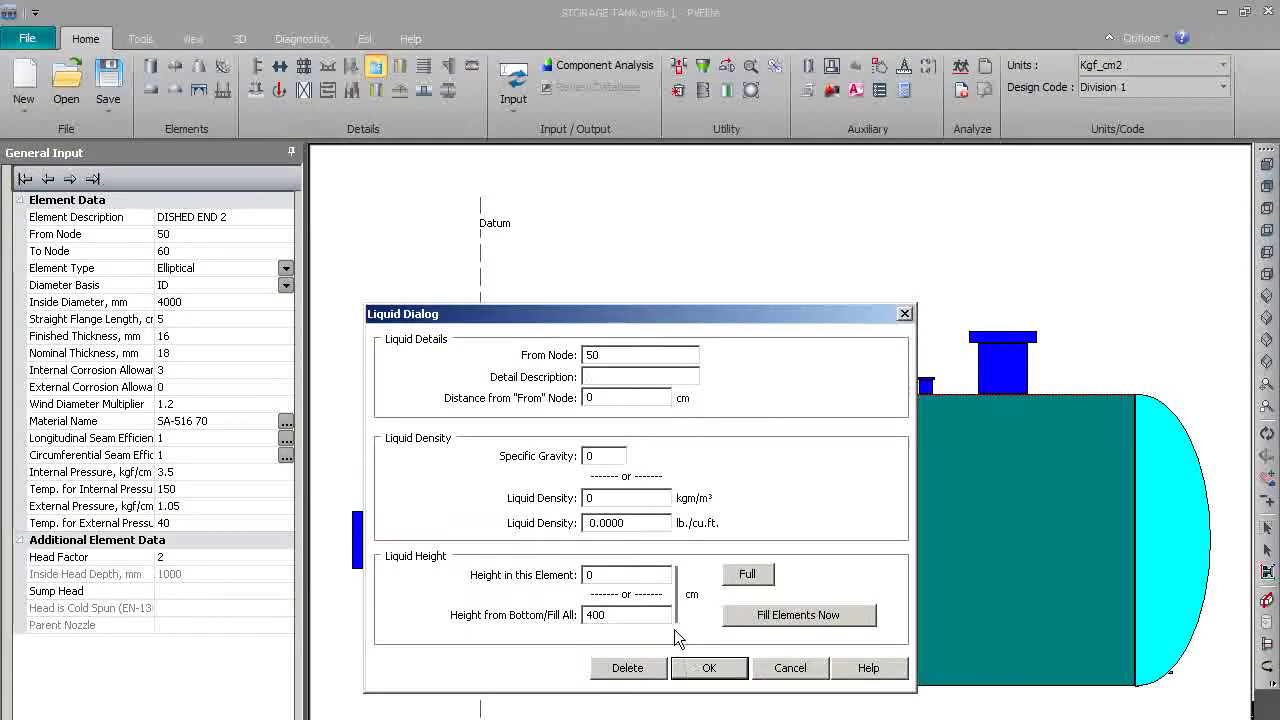
type("WATER")
key("Tab")
key("Tab")
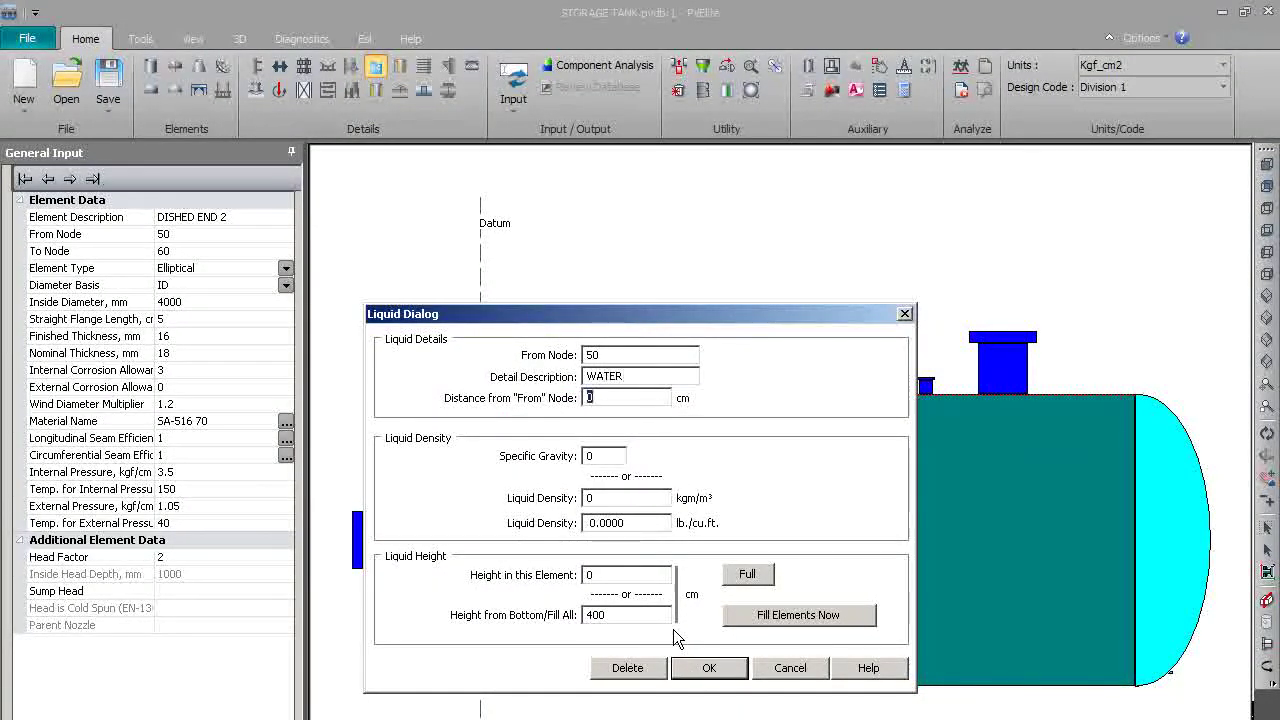
type("1")
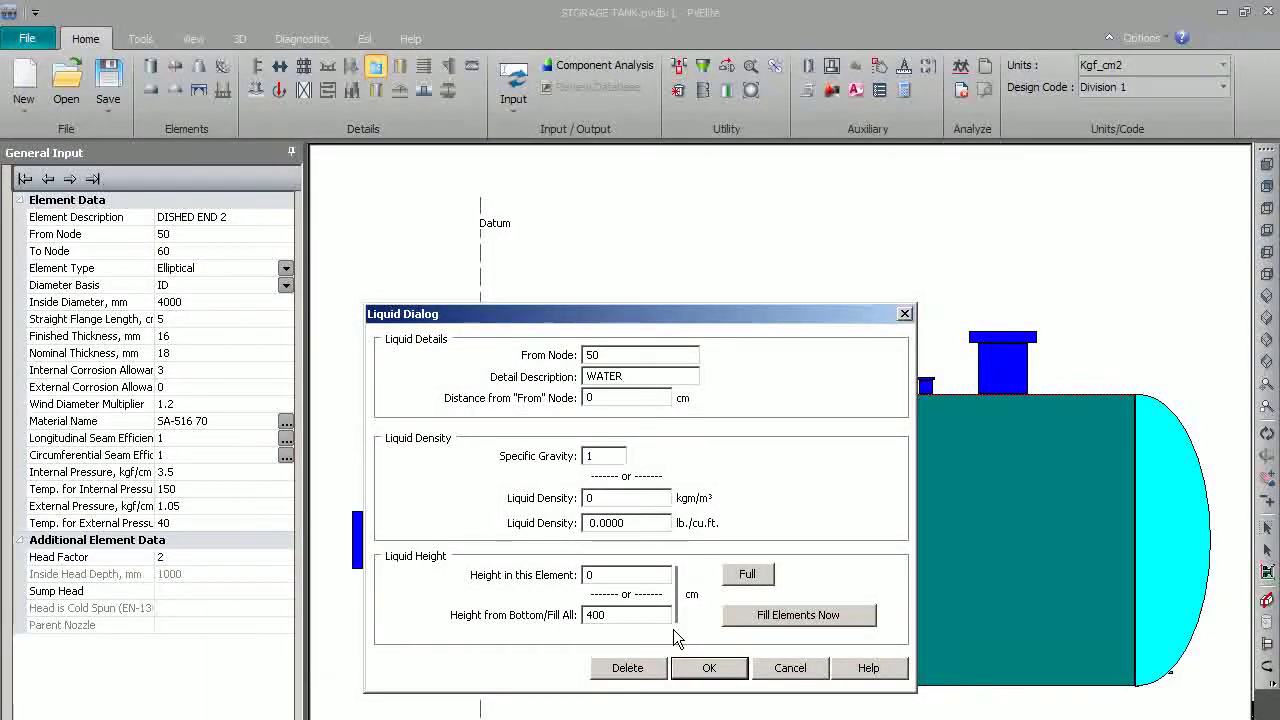
key("Tab")
key("Tab")
key("Tab")
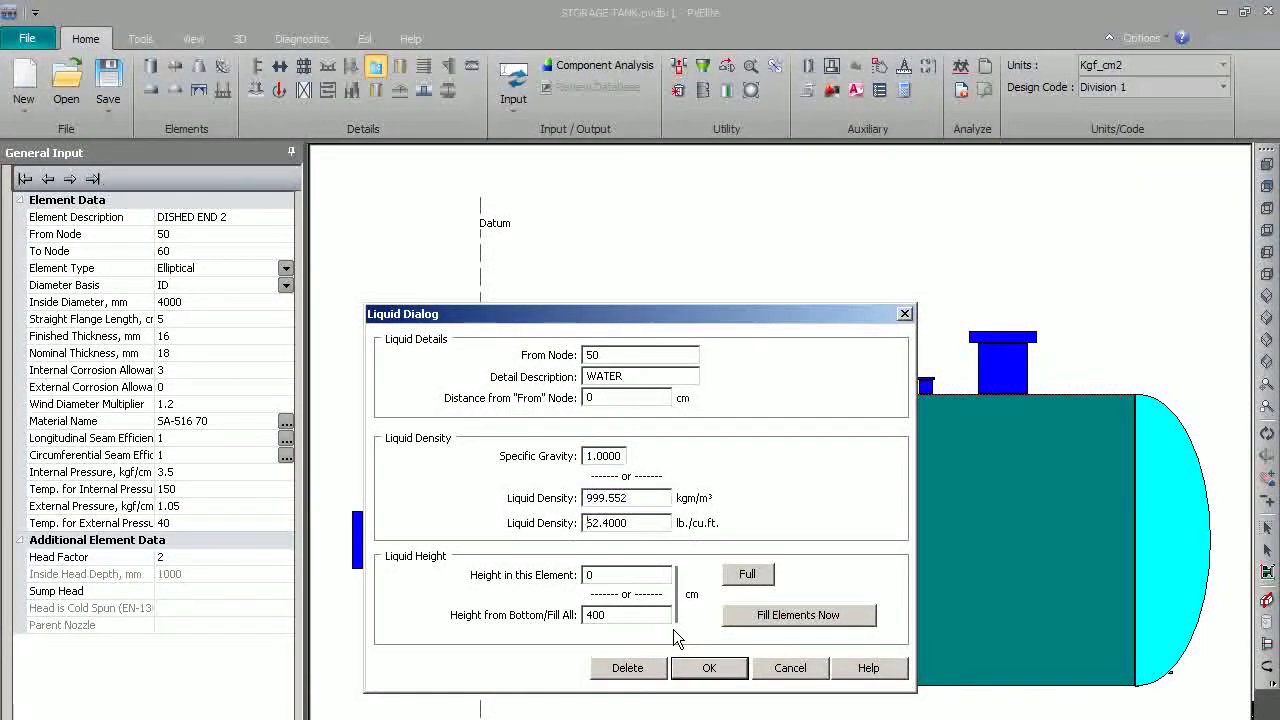
left_click(747, 574)
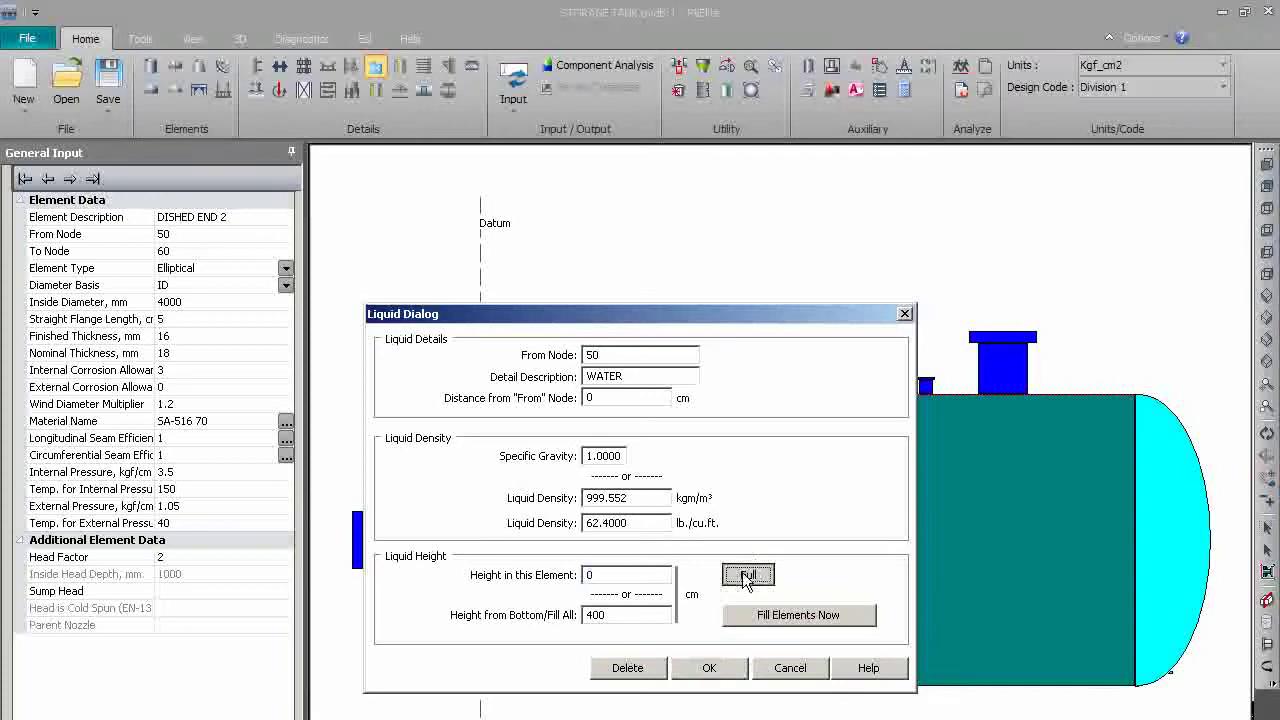
Confirm the WATER, specific gravity 1, full-height liquid definition for DISHED END 2.
left_click(710, 668)
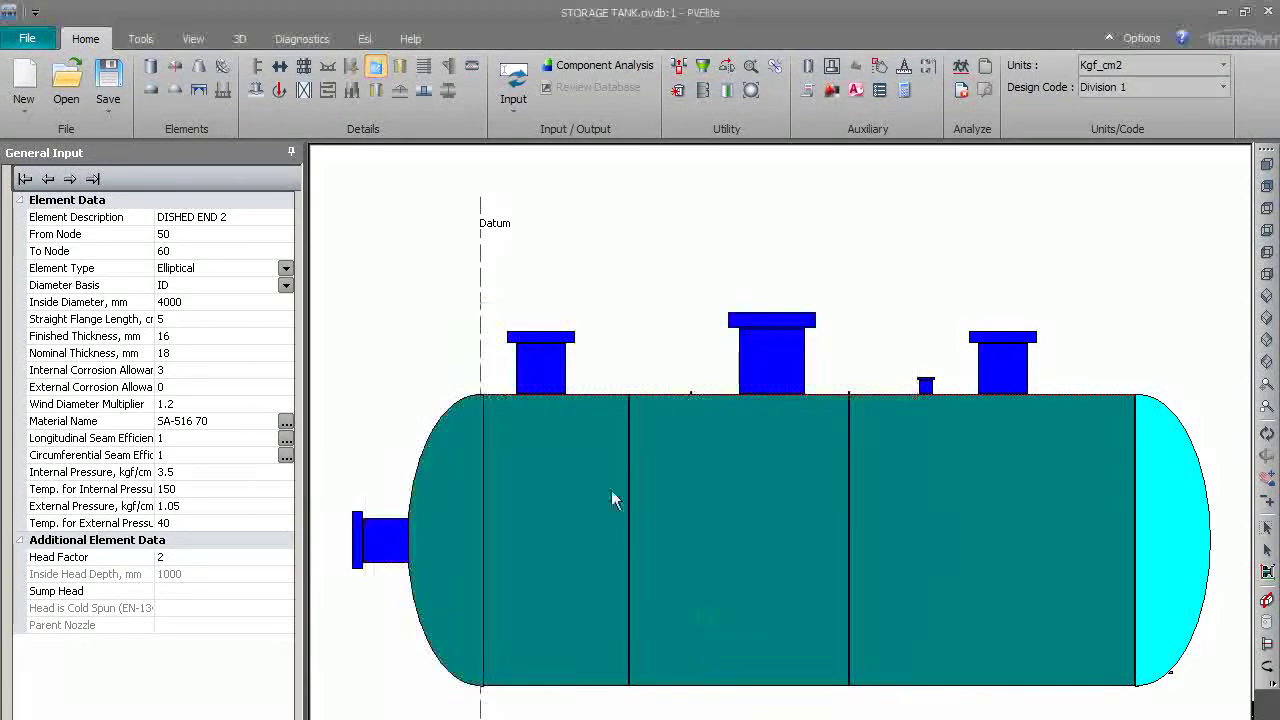